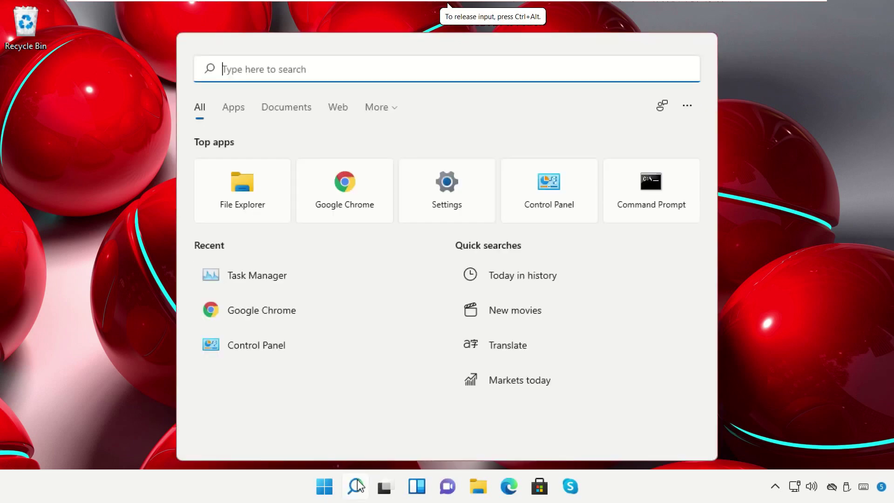
- Find and open Task Manager through a Windows search and start creating a new task
{"action": "type", "text": "task manger"}
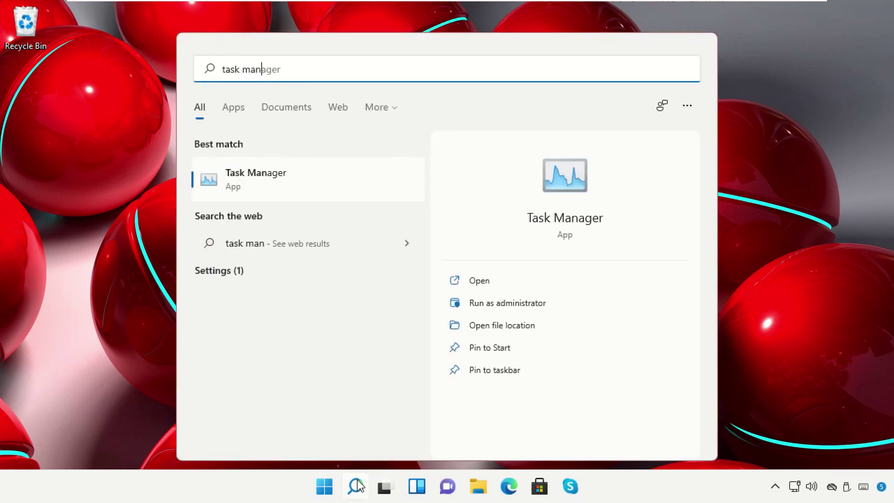
{"action": "left_click", "coordinate": [256, 187]}
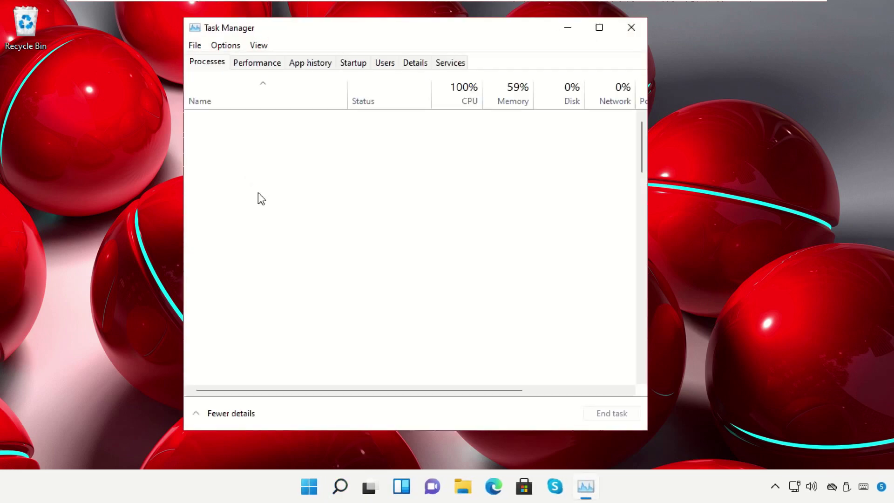
{"action": "left_click", "coordinate": [194, 45]}
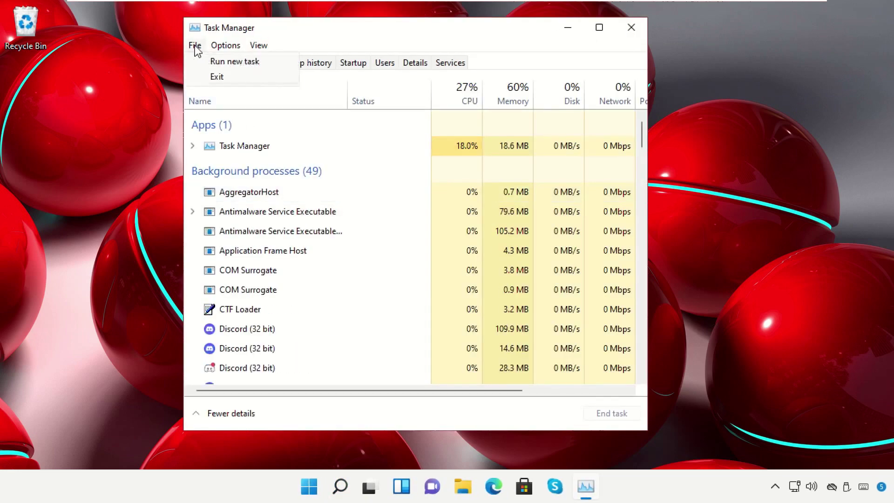
{"action": "left_click", "coordinate": [209, 62]}
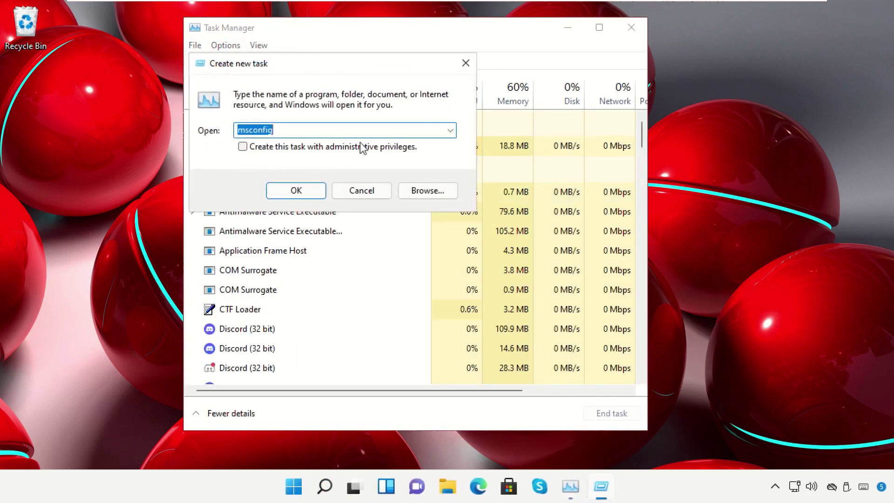
- Browse for the new task's program in the Windows\System32 folder on Local Disk (C:)
{"action": "left_click", "coordinate": [428, 194]}
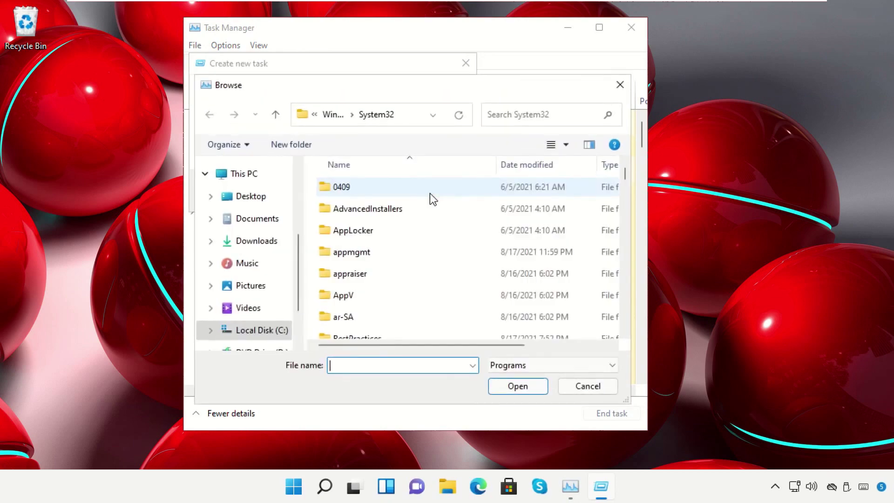
{"action": "left_click", "coordinate": [265, 332]}
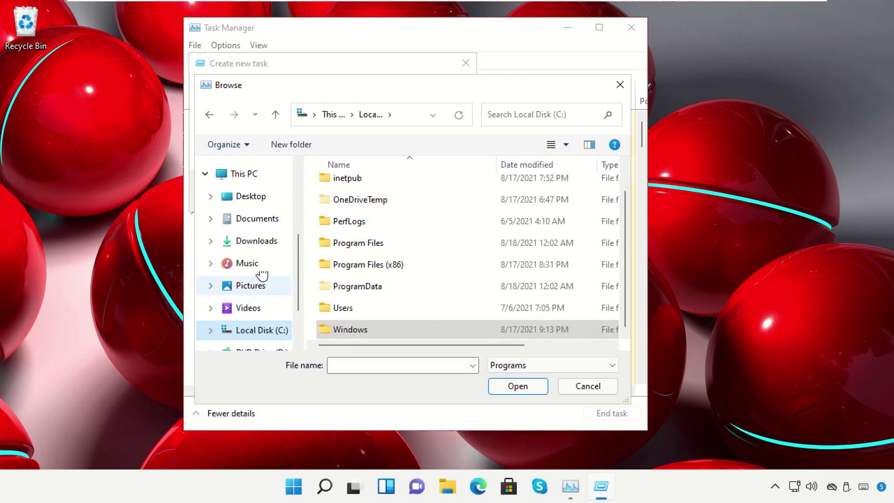
{"action": "left_click", "coordinate": [250, 175]}
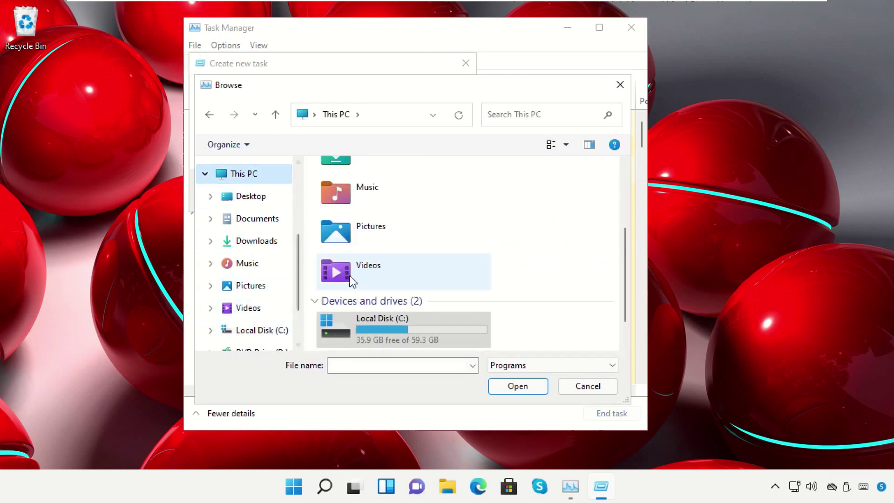
{"action": "double_click", "coordinate": [379, 321]}
{"action": "scroll", "coordinate": [383, 297], "scroll_direction": "down", "scroll_amount": 1}
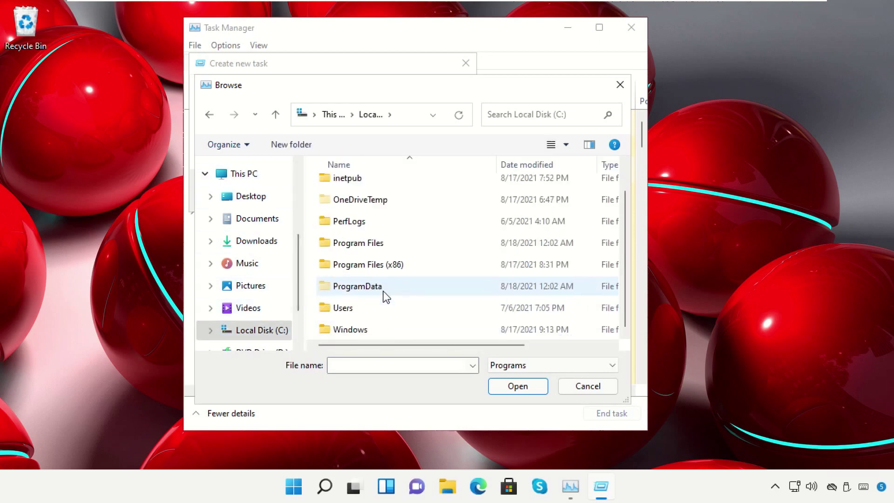
{"action": "double_click", "coordinate": [373, 332]}
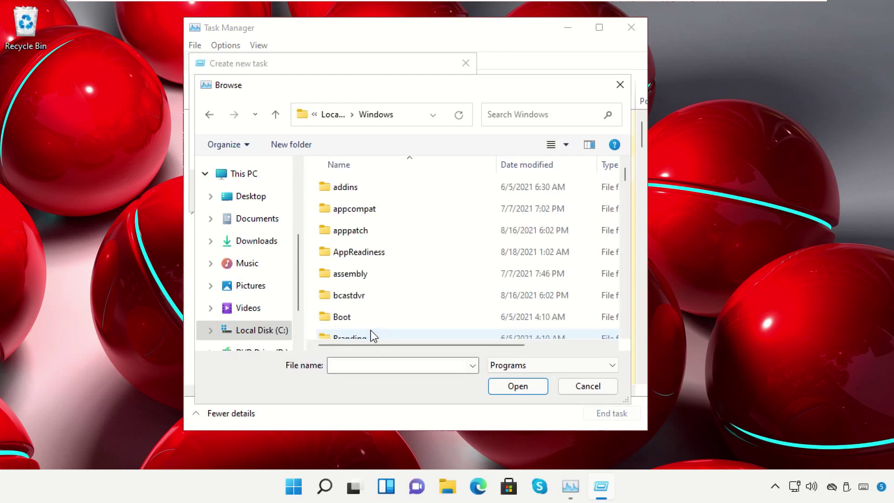
{"action": "scroll", "coordinate": [367, 284], "scroll_direction": "down", "scroll_amount": 3}
{"action": "scroll", "coordinate": [368, 284], "scroll_direction": "down", "scroll_amount": 9}
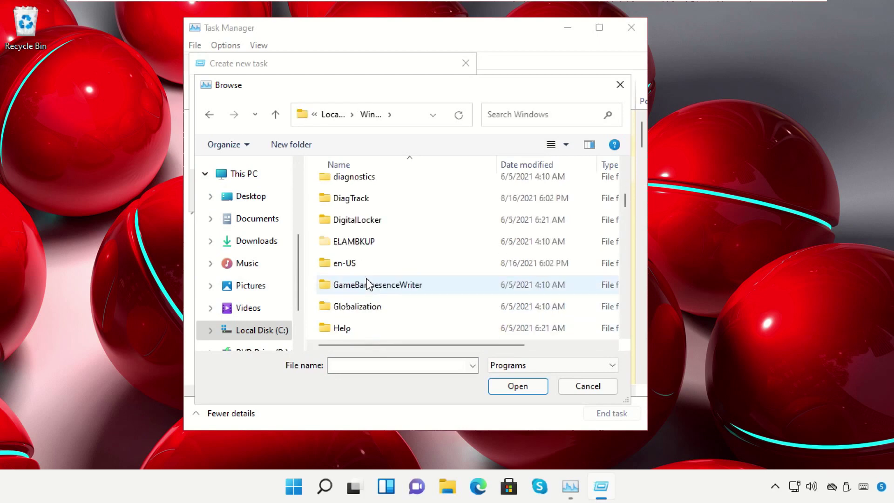
{"action": "scroll", "coordinate": [368, 284], "scroll_direction": "down", "scroll_amount": 7}
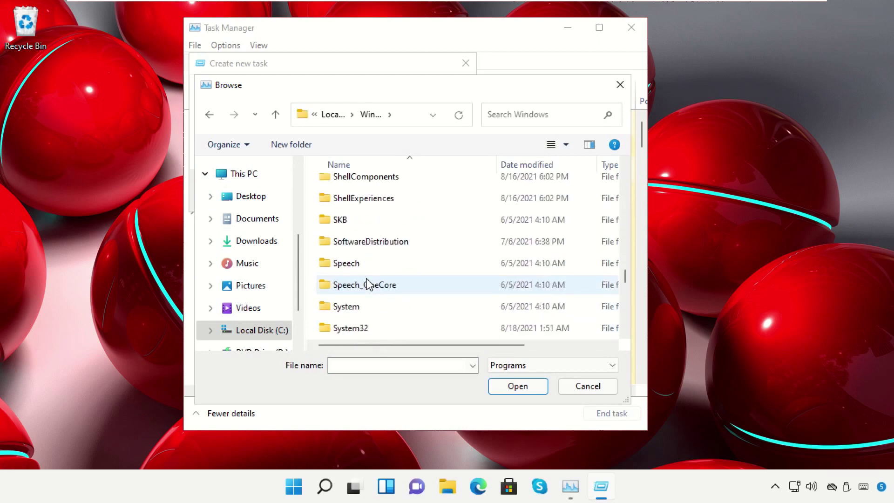
{"action": "left_click", "coordinate": [351, 265]}
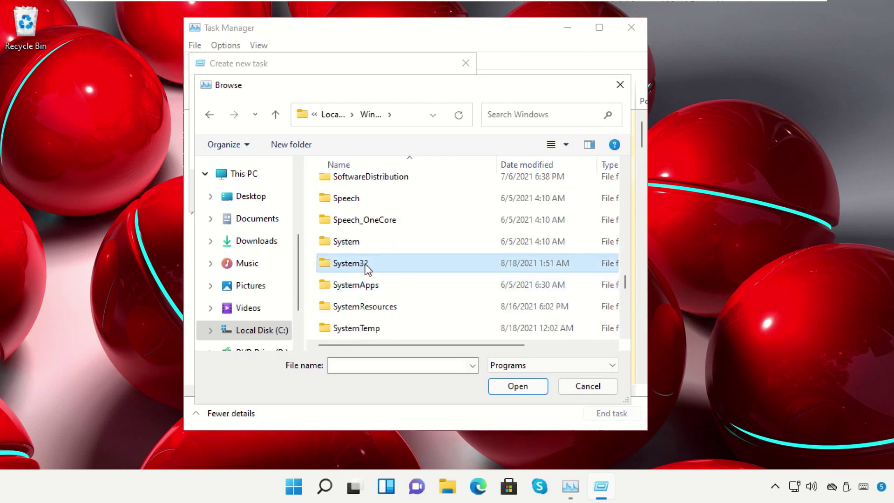
{"action": "left_click", "coordinate": [518, 386]}
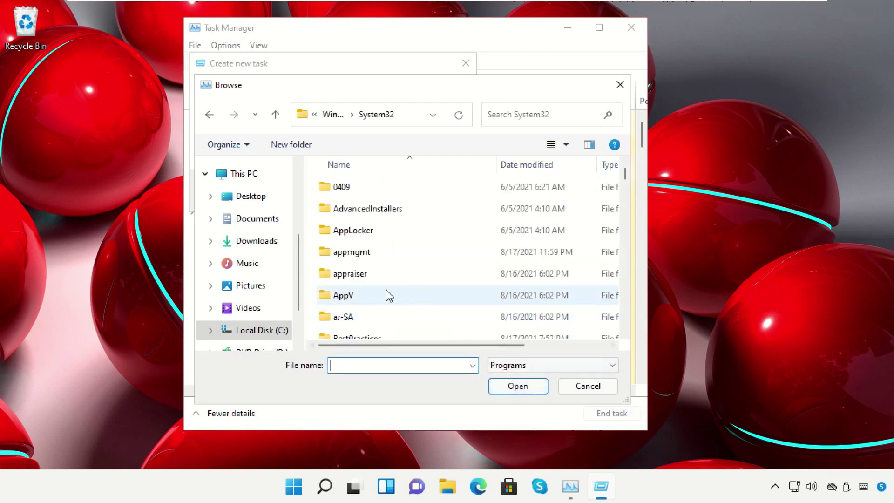
- Find the cmd application in System32 and choose it as the program for the new task
{"action": "key", "text": "c"}
{"action": "key", "text": "c"}
{"action": "key", "text": "c"}
{"action": "key", "text": "c"}
{"action": "key", "text": "c"}
{"action": "key", "text": "c"}
{"action": "key", "text": "c"}
{"action": "key", "text": "c"}
{"action": "key", "text": "c"}
{"action": "key", "text": "c"}
{"action": "key", "text": "c"}
{"action": "key", "text": "c"}
{"action": "key", "text": "c"}
{"action": "key", "text": "c"}
{"action": "key", "text": "c"}
{"action": "key", "text": "c"}
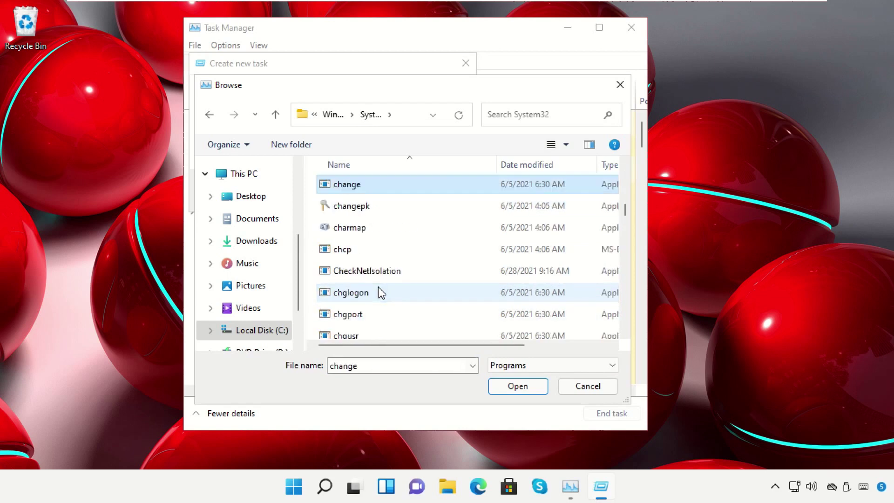
{"action": "scroll", "coordinate": [379, 287], "scroll_direction": "down", "scroll_amount": 7}
{"action": "scroll", "coordinate": [378, 291], "scroll_direction": "up", "scroll_amount": 1}
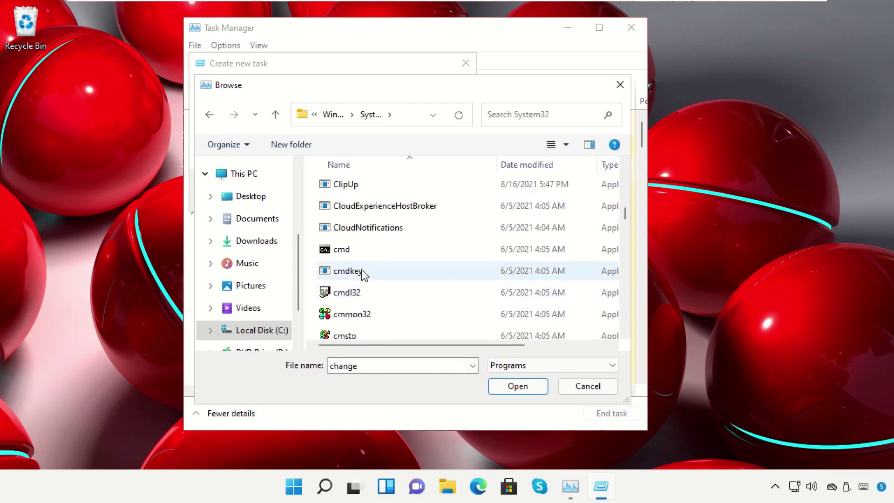
{"action": "left_click", "coordinate": [353, 251]}
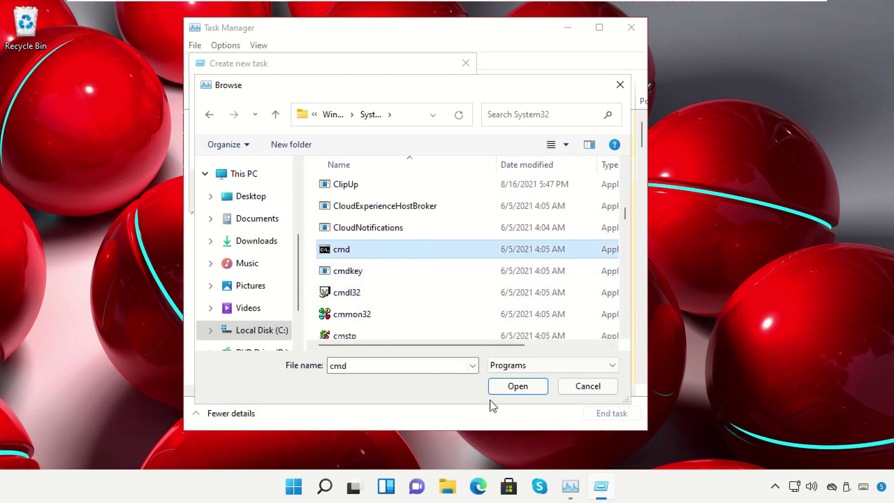
{"action": "left_click", "coordinate": [517, 387]}
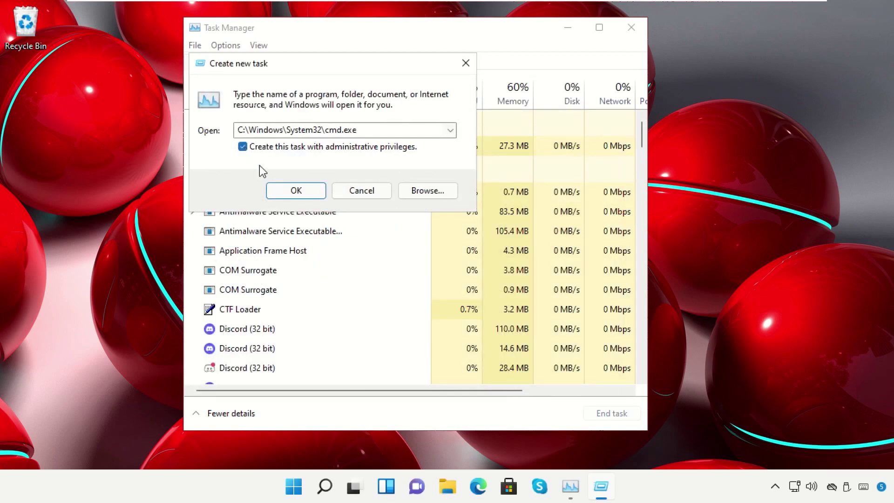
- Launch C:\Windows\System32\cmd.exe with administrative privileges and close Task Manager
{"action": "left_click", "coordinate": [296, 191]}
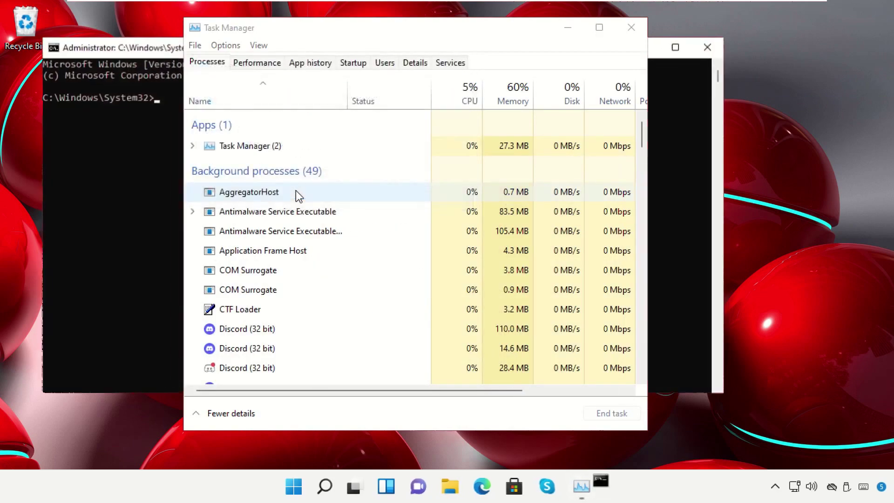
{"action": "left_click", "coordinate": [637, 33]}
{"action": "left_click_drag", "start_coordinate": [41, 37], "coordinate": [212, 97]}
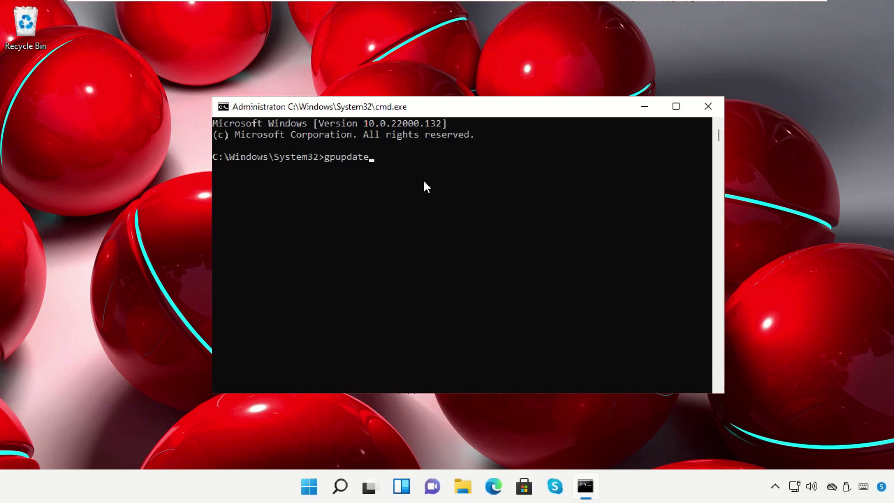
- Run gpupdate in the administrator Command Prompt and leave it with the exit command
{"action": "key", "text": "Return"}
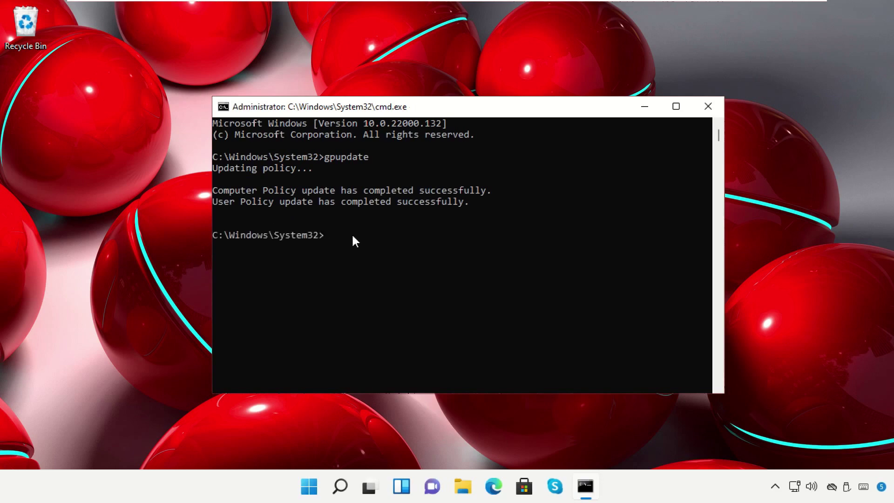
{"action": "type", "text": "xit"}
{"action": "key", "text": "Return"}
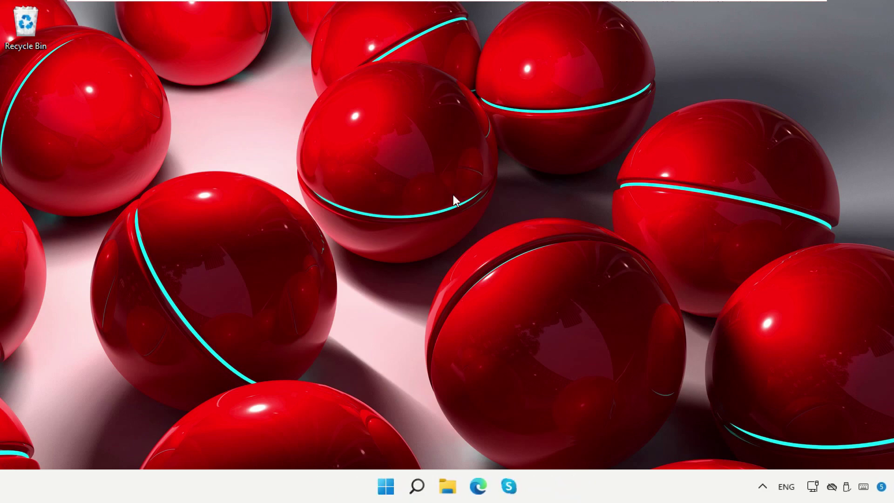
- Start creating a new shortcut on the desktop
{"action": "right_click", "coordinate": [259, 136]}
{"action": "mouse_move", "coordinate": [337, 247]}
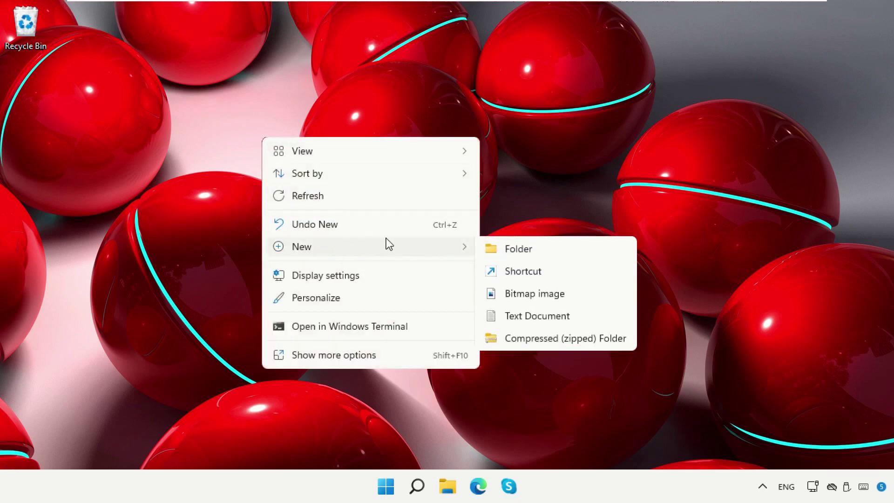
{"action": "left_click", "coordinate": [488, 269]}
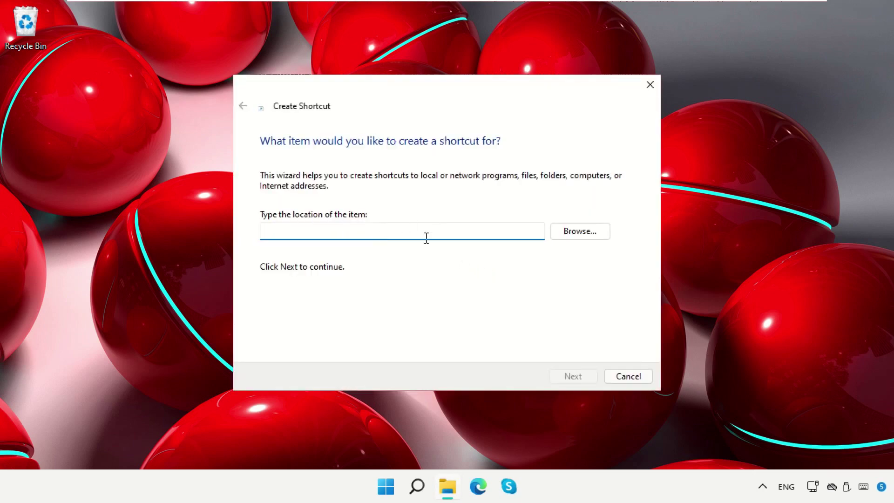
- Open Google Chrome's file location from Windows search, copy the Programs folder path and minimize the folder window
{"action": "left_click", "coordinate": [418, 486]}
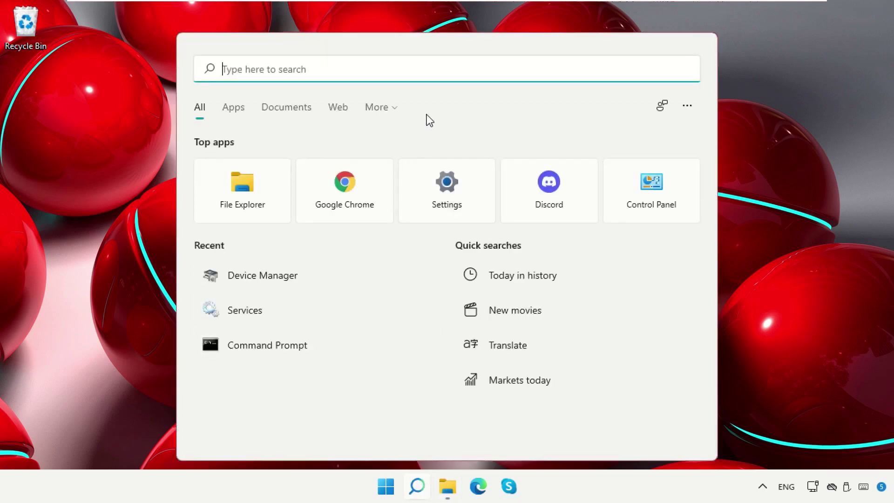
{"action": "right_click", "coordinate": [331, 191]}
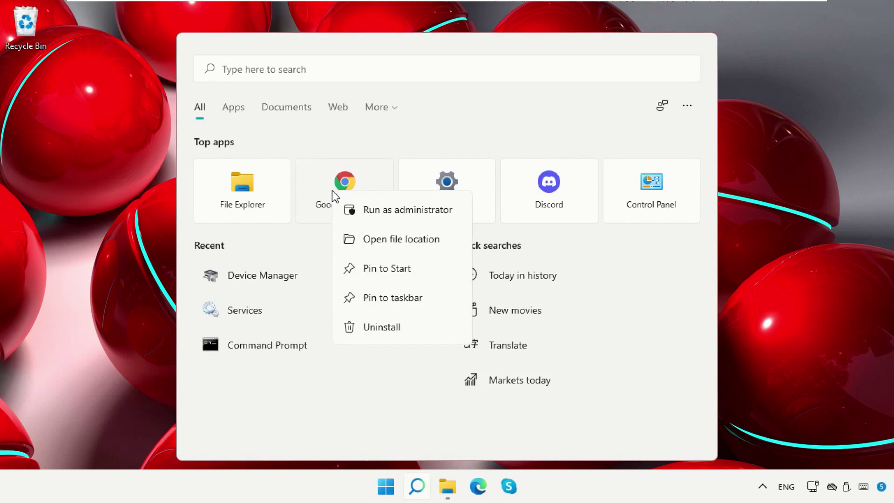
{"action": "left_click", "coordinate": [389, 238]}
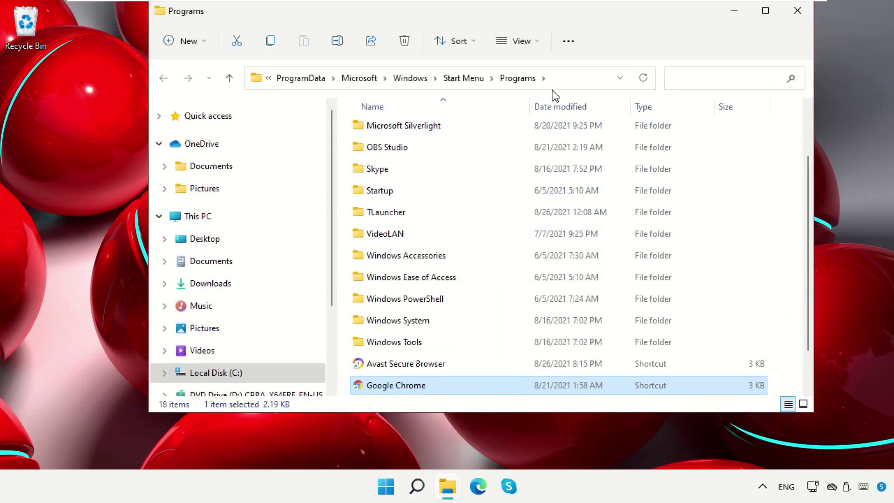
{"action": "left_click", "coordinate": [563, 79]}
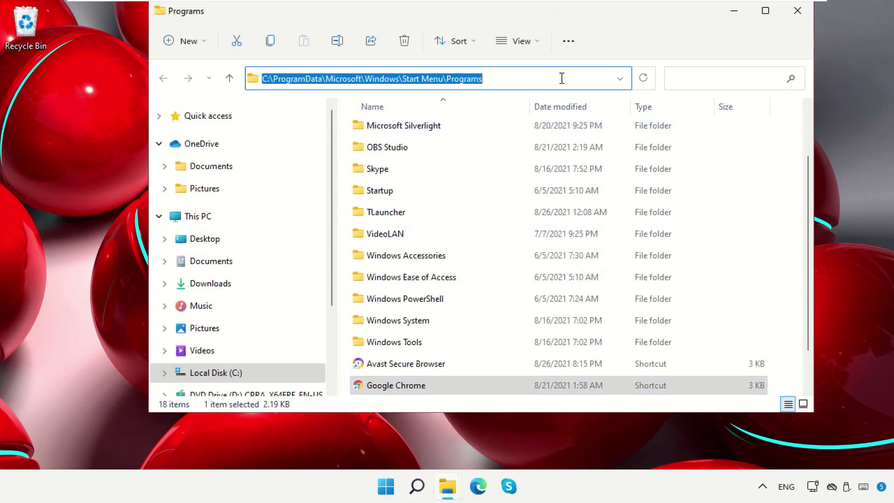
{"action": "right_click", "coordinate": [468, 76]}
{"action": "left_click", "coordinate": [506, 119]}
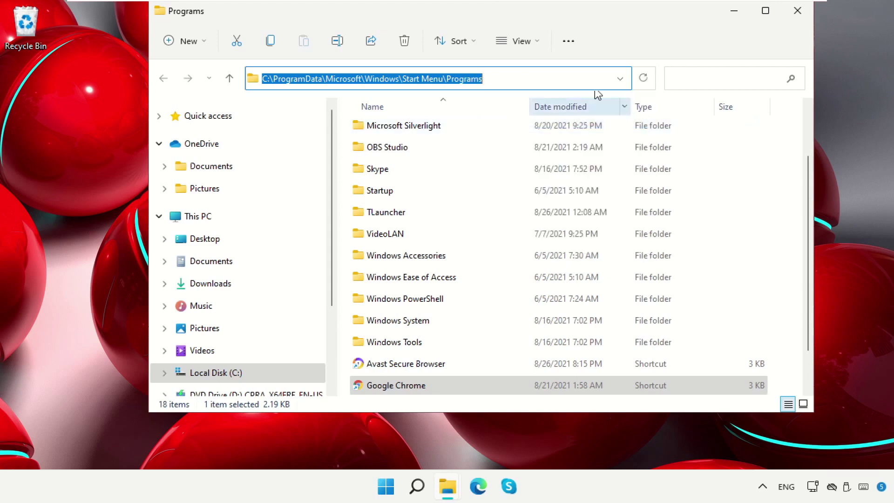
{"action": "left_click", "coordinate": [729, 18]}
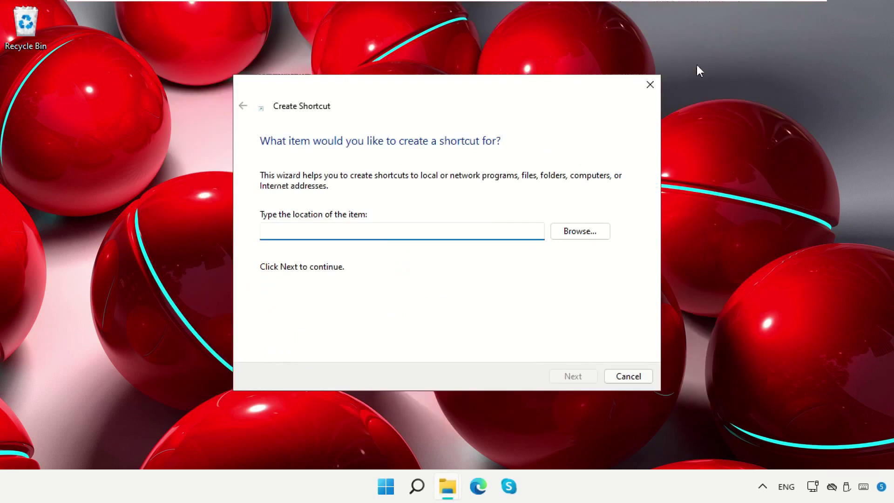
- Paste the copied path as the shortcut's location, select Google Chrome in that folder as the target, and continue to naming
{"action": "right_click", "coordinate": [490, 236]}
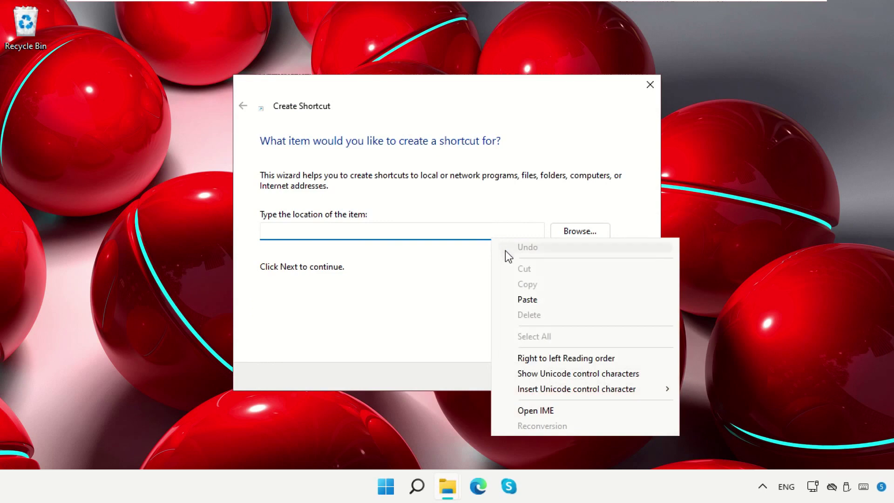
{"action": "left_click", "coordinate": [526, 300]}
{"action": "left_click", "coordinate": [574, 231]}
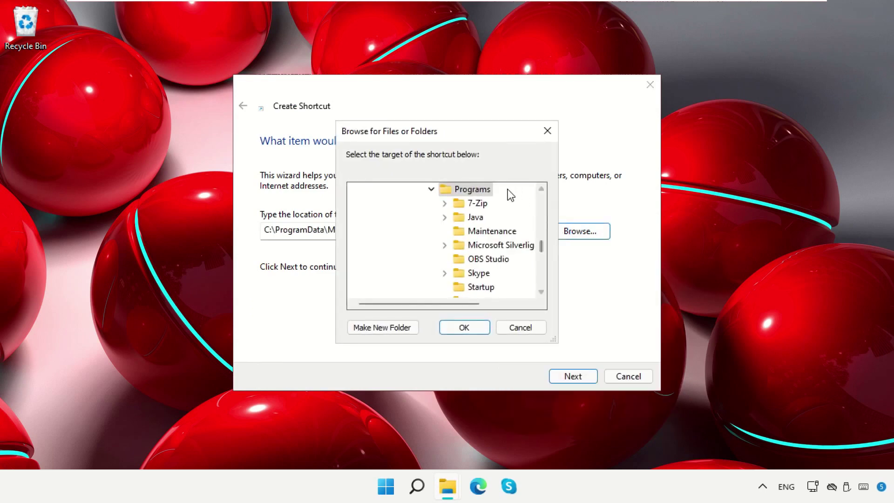
{"action": "scroll", "coordinate": [476, 291], "scroll_direction": "down", "scroll_amount": 4}
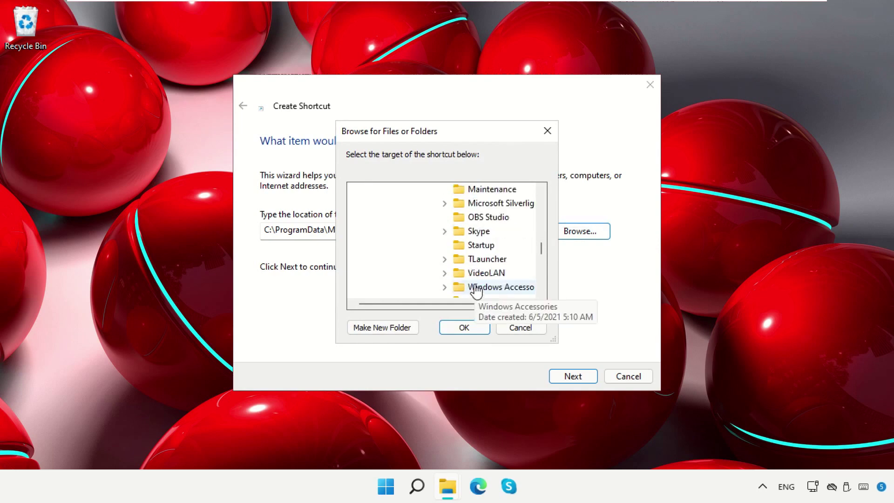
{"action": "left_click", "coordinate": [486, 247]}
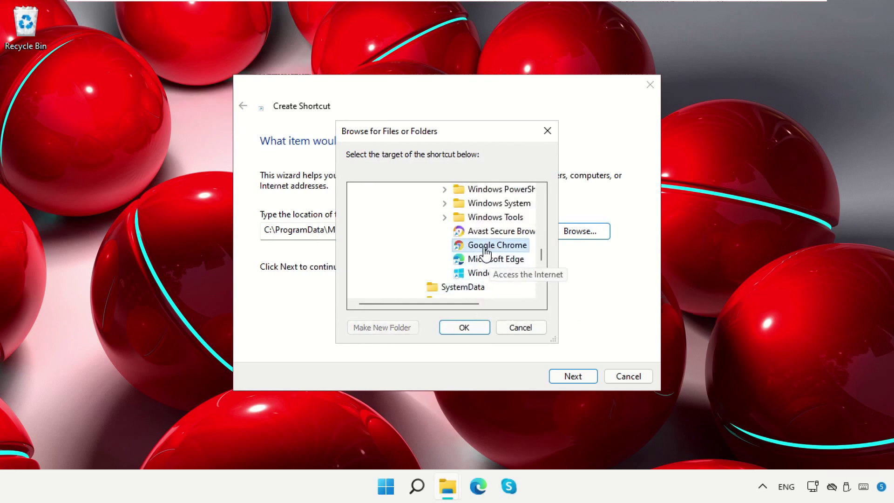
{"action": "left_click", "coordinate": [465, 327]}
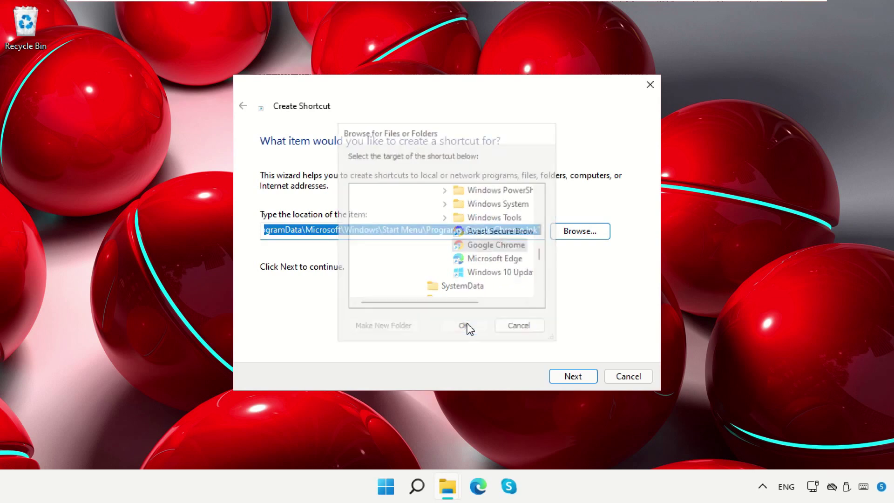
{"action": "left_click", "coordinate": [568, 374]}
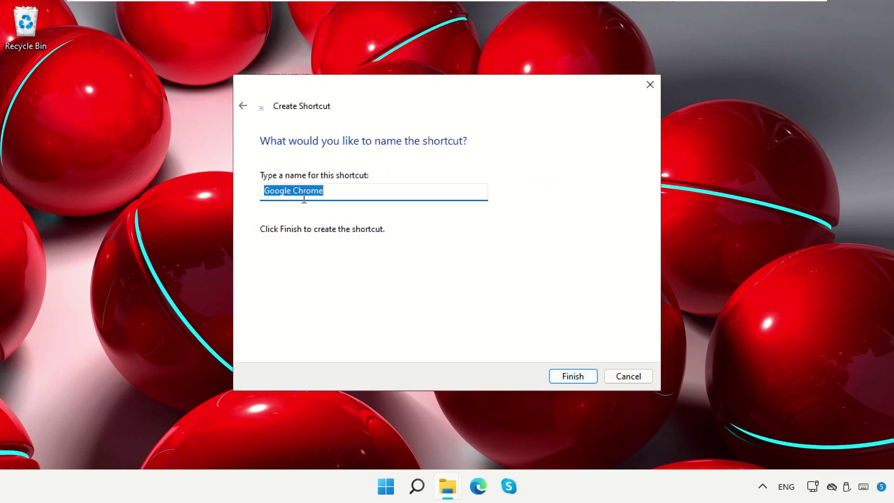
- Finish the shortcut with the name Google Chrome and place it below the Recycle Bin on the desktop
{"action": "left_click", "coordinate": [553, 377]}
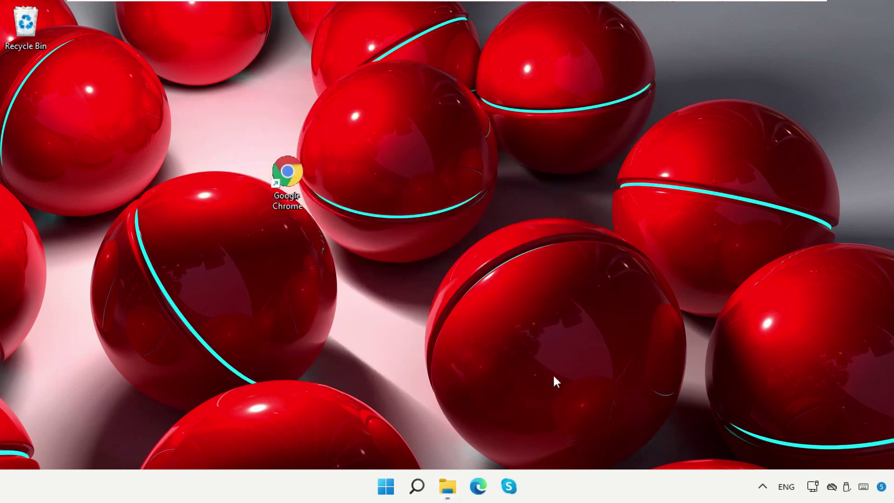
{"action": "left_click_drag", "start_coordinate": [300, 193], "coordinate": [121, 130]}
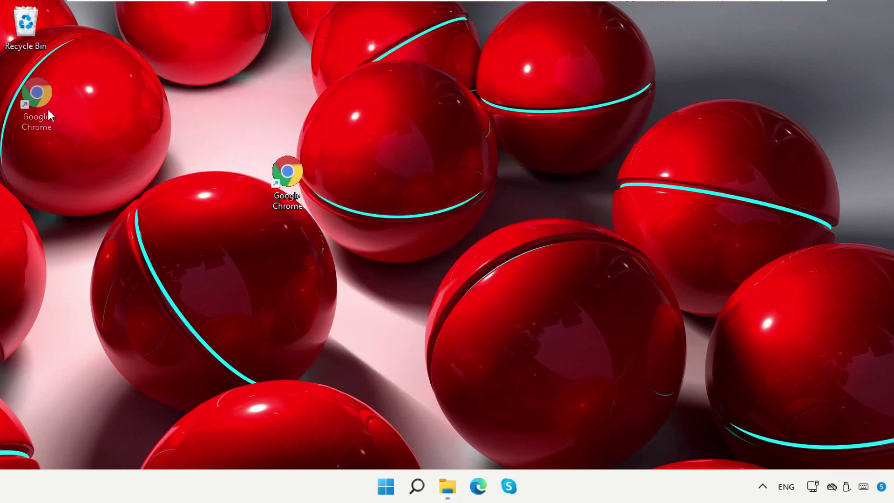
{"action": "left_click_drag", "start_coordinate": [49, 110], "coordinate": [48, 111]}
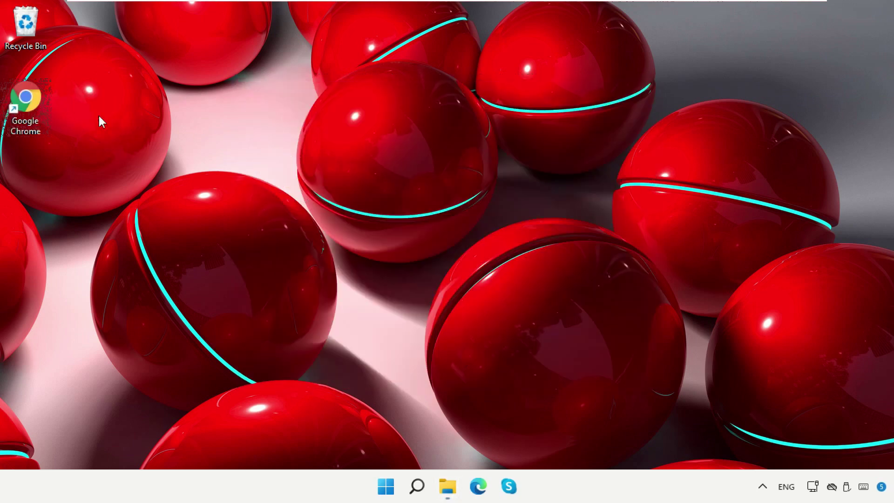
- Create a desktop shortcut with cmd as both its location and name, and place it beside the Google Chrome shortcut
{"action": "right_click", "coordinate": [251, 125]}
{"action": "mouse_move", "coordinate": [306, 239]}
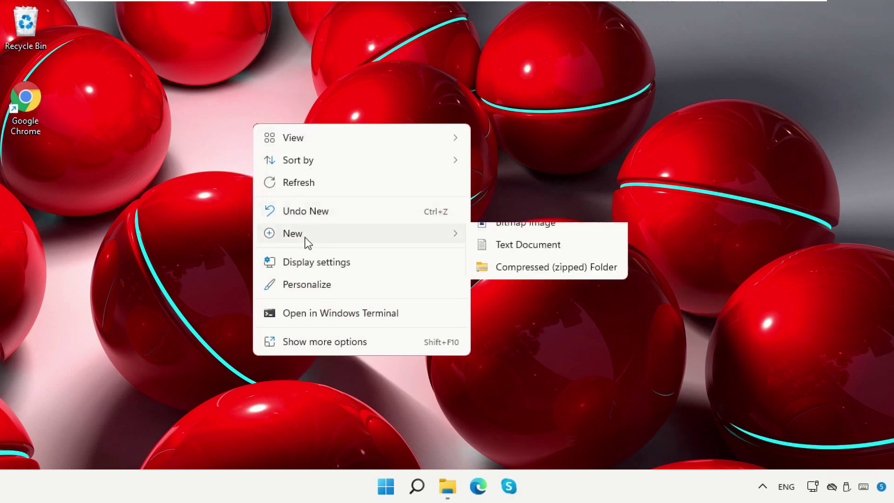
{"action": "left_click", "coordinate": [481, 256]}
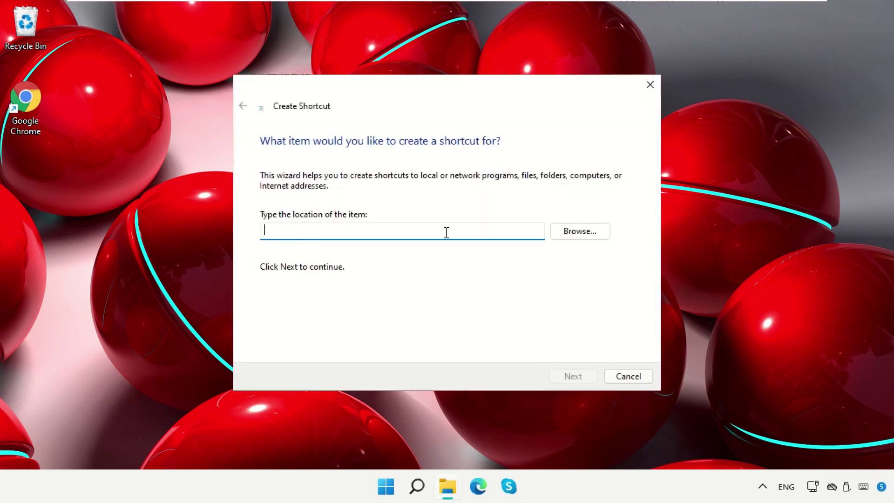
{"action": "type", "text": "cmd"}
{"action": "left_click", "coordinate": [568, 377]}
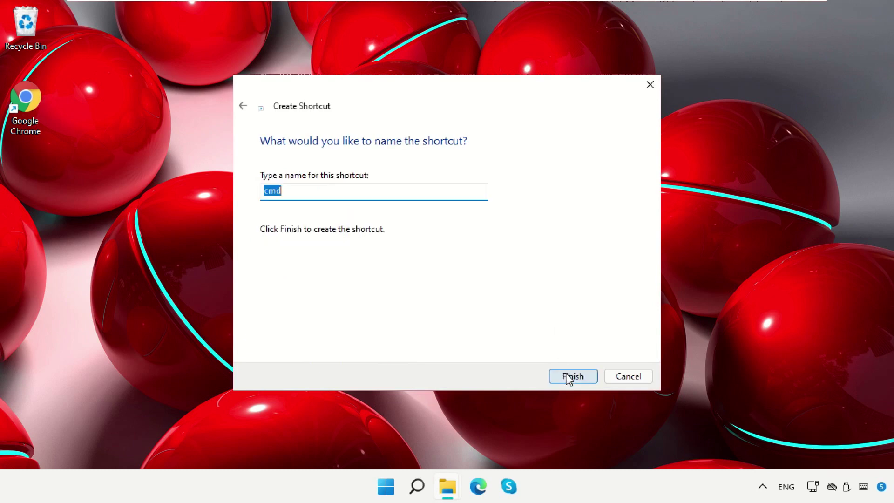
{"action": "left_click", "coordinate": [568, 377]}
{"action": "left_click_drag", "start_coordinate": [279, 183], "coordinate": [124, 109]}
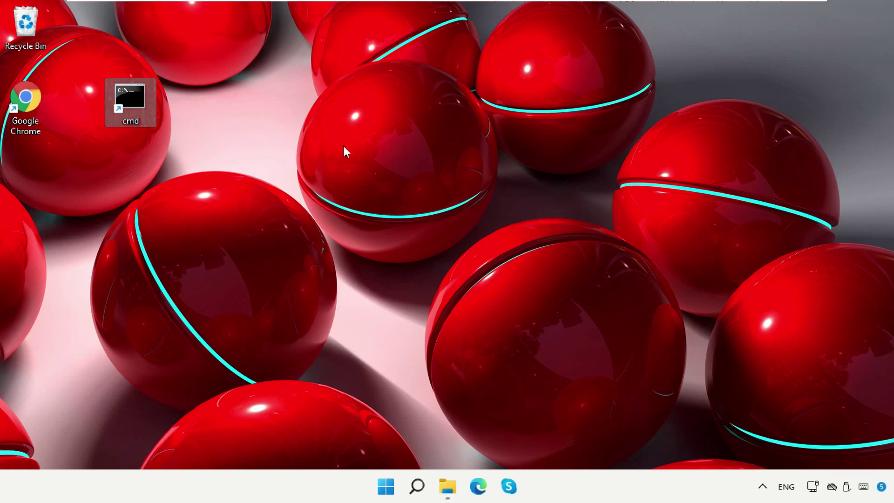
- Delete the Google Chrome and cmd shortcuts from the desktop
{"action": "left_click_drag", "start_coordinate": [81, 129], "coordinate": [149, 95]}
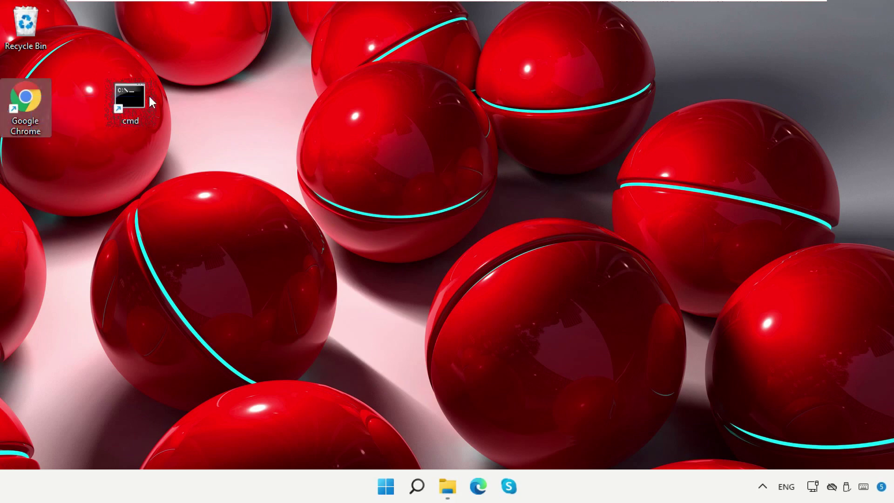
{"action": "key", "text": "Delete"}
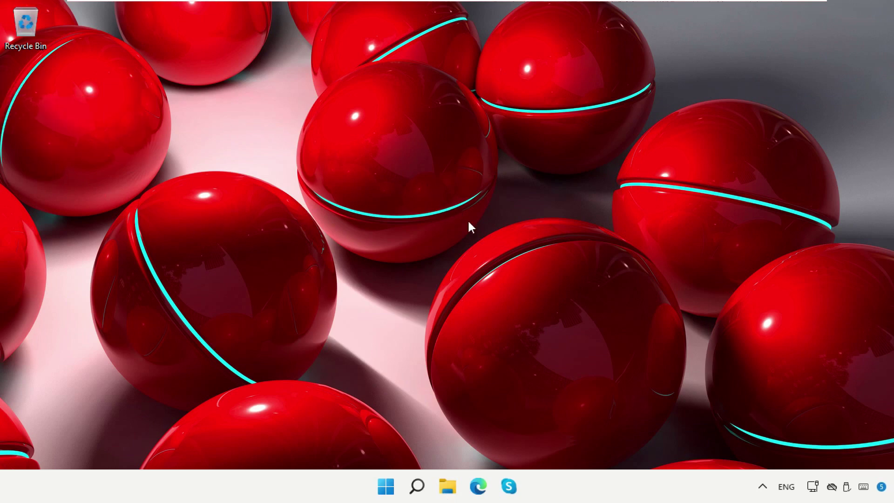
- Enable the Computer and Control Panel desktop icons in the desktop icon settings under Personalization > Themes
{"action": "right_click", "coordinate": [308, 102]}
{"action": "left_click", "coordinate": [393, 241]}
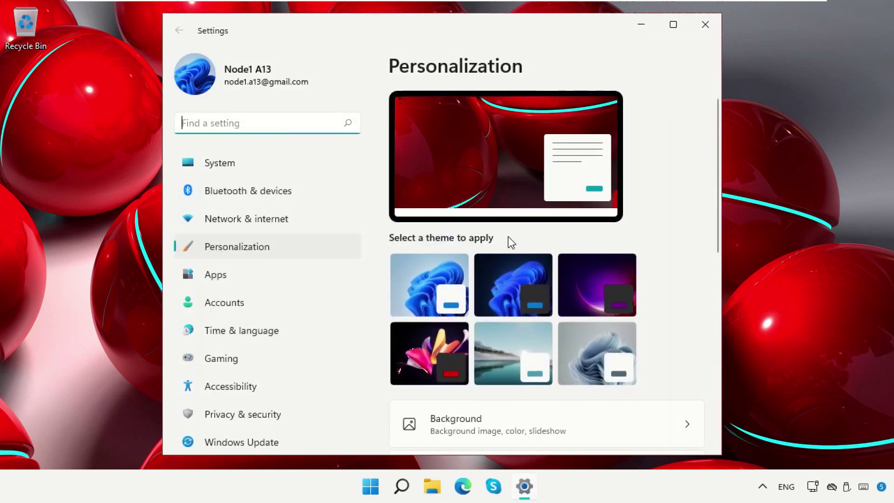
{"action": "scroll", "coordinate": [674, 299], "scroll_direction": "down", "scroll_amount": 5}
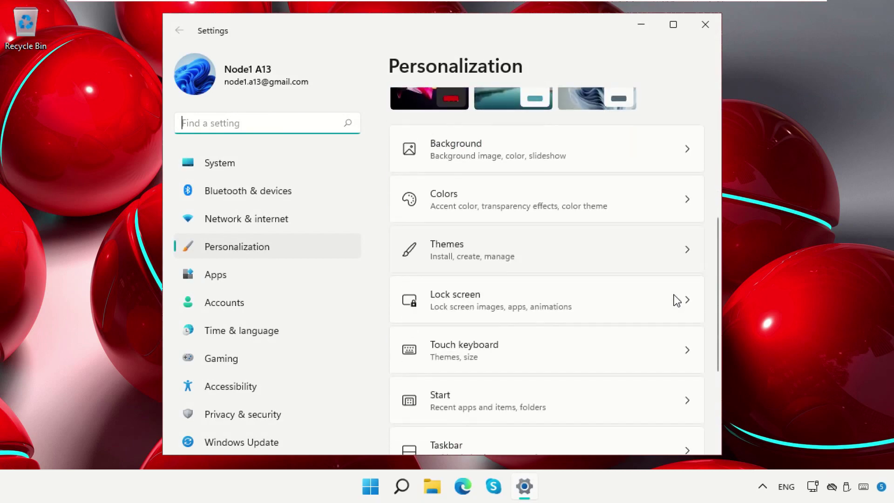
{"action": "left_click", "coordinate": [567, 271]}
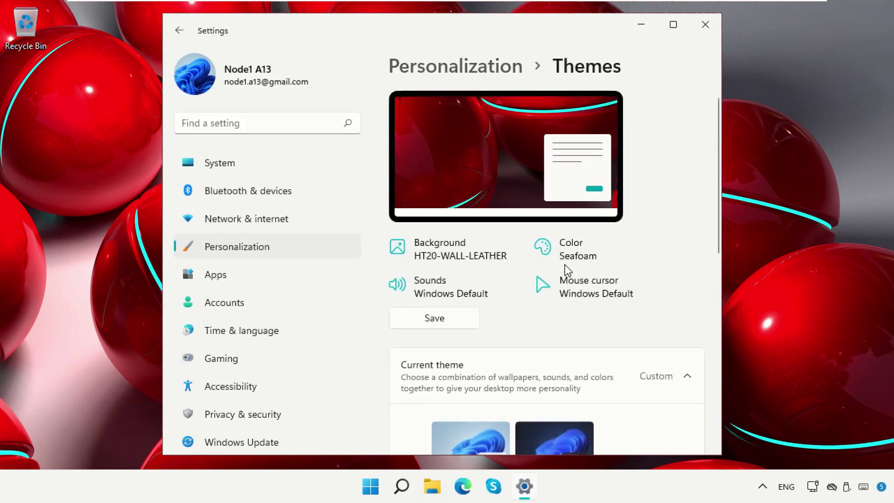
{"action": "scroll", "coordinate": [548, 318], "scroll_direction": "down", "scroll_amount": 6}
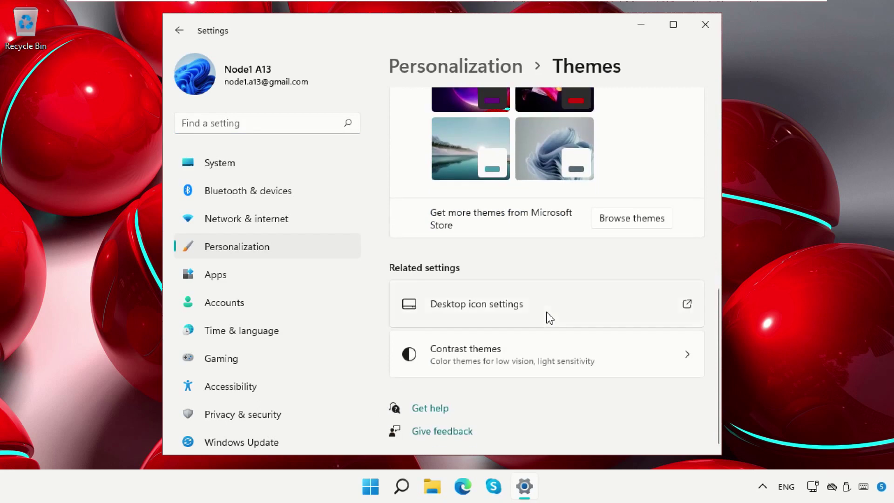
{"action": "left_click", "coordinate": [623, 313]}
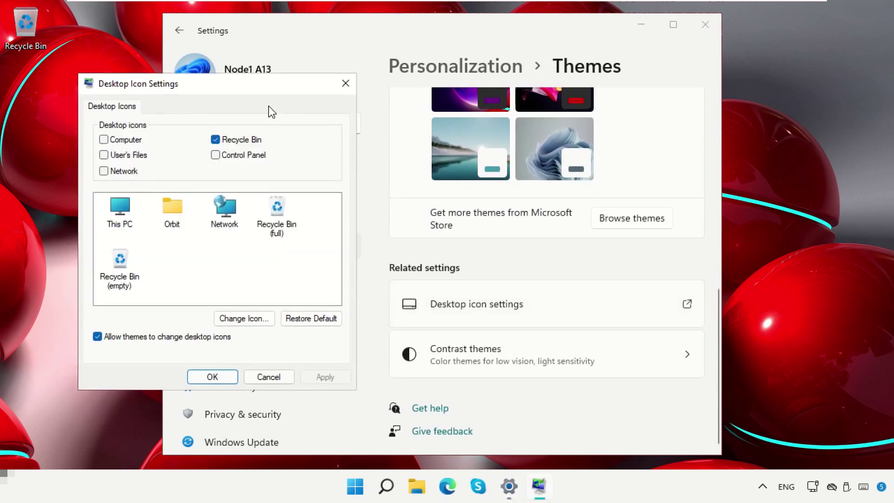
{"action": "left_click_drag", "start_coordinate": [275, 90], "coordinate": [521, 28]}
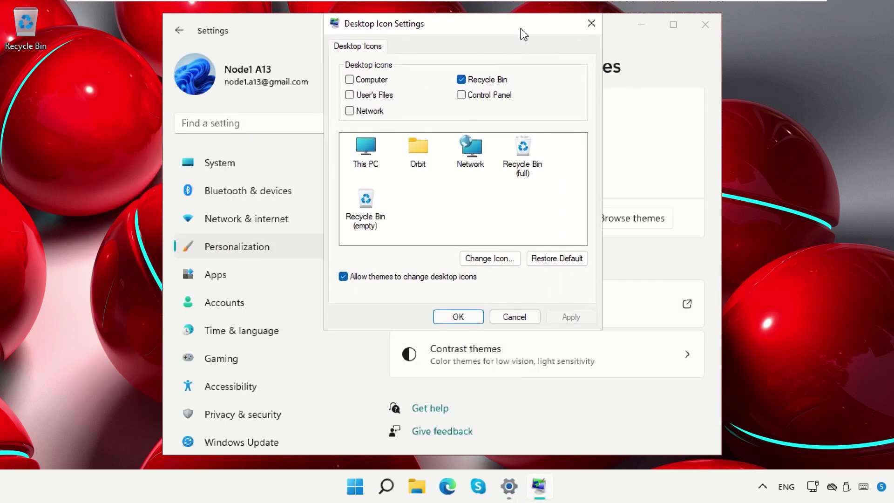
{"action": "left_click", "coordinate": [349, 79]}
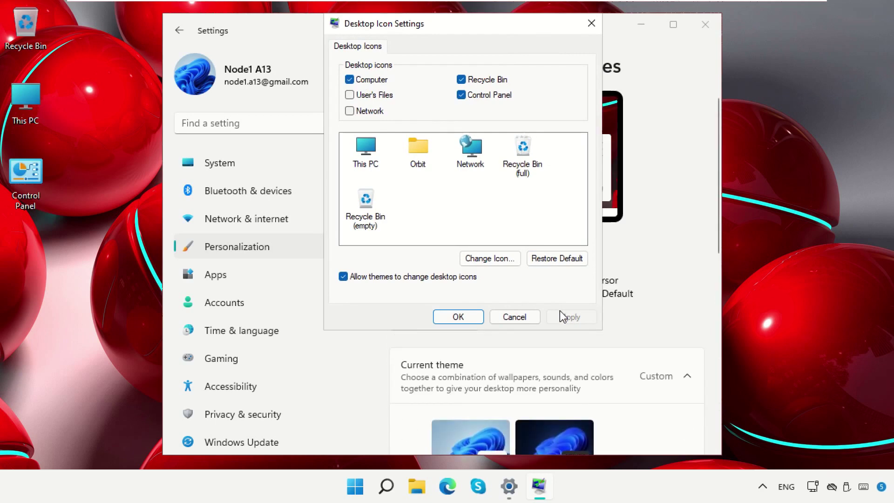
- Disable the Control Panel and Computer desktop icons, apply the change and close Settings
{"action": "left_click", "coordinate": [462, 96]}
{"action": "left_click", "coordinate": [349, 80]}
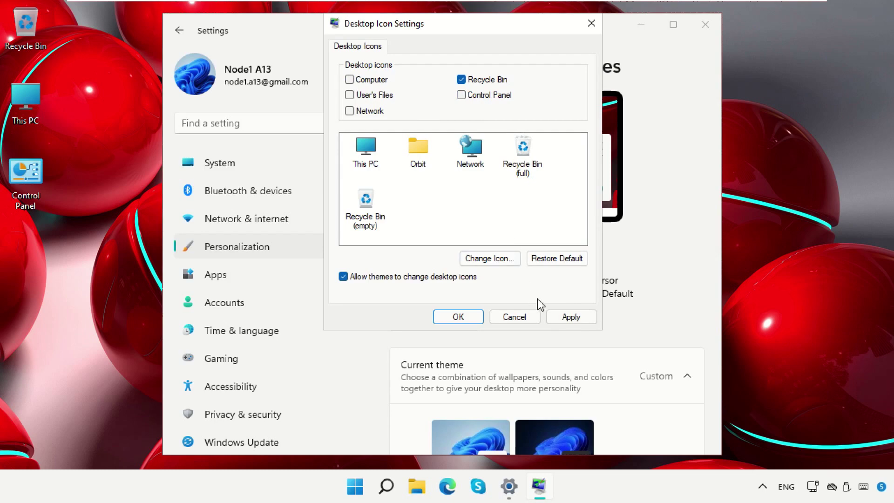
{"action": "left_click", "coordinate": [571, 319]}
{"action": "left_click", "coordinate": [450, 319]}
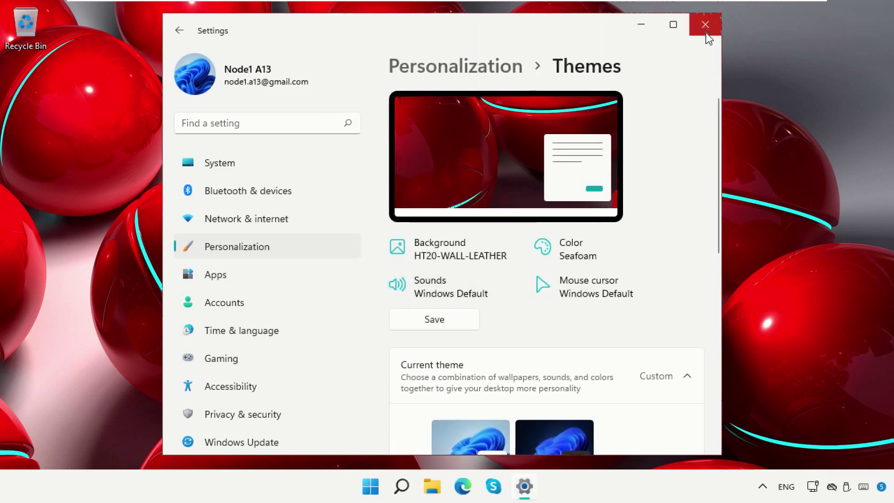
{"action": "left_click", "coordinate": [705, 26]}
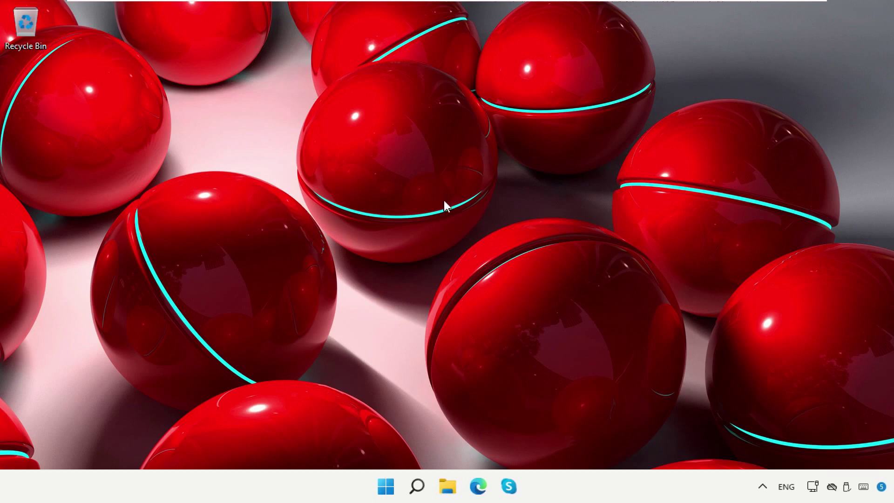
- Open Google Chrome's file location from Windows search, send it to the desktop as a shortcut and close the folder window
{"action": "left_click", "coordinate": [416, 487]}
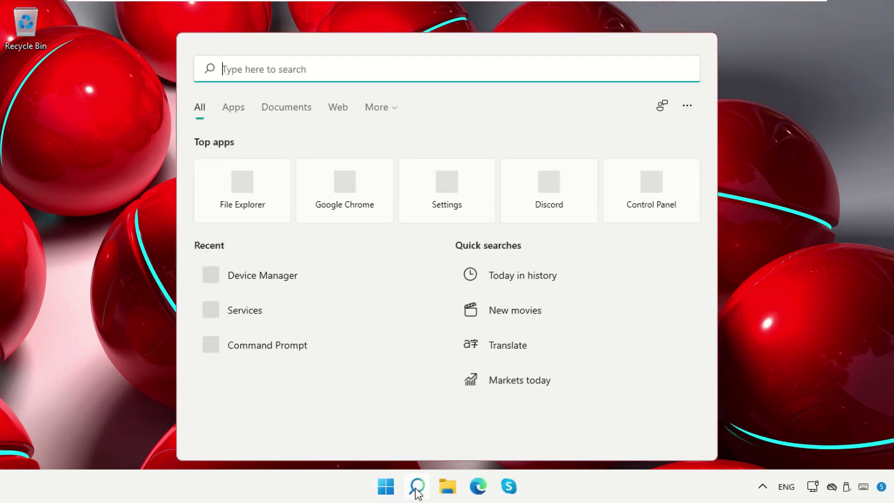
{"action": "right_click", "coordinate": [361, 209]}
{"action": "left_click", "coordinate": [395, 255]}
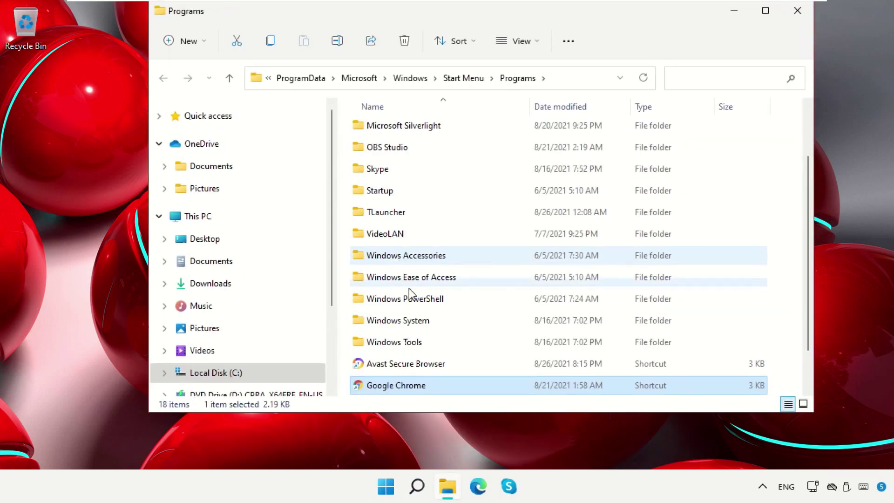
{"action": "right_click", "coordinate": [401, 384]}
{"action": "left_click", "coordinate": [427, 373]}
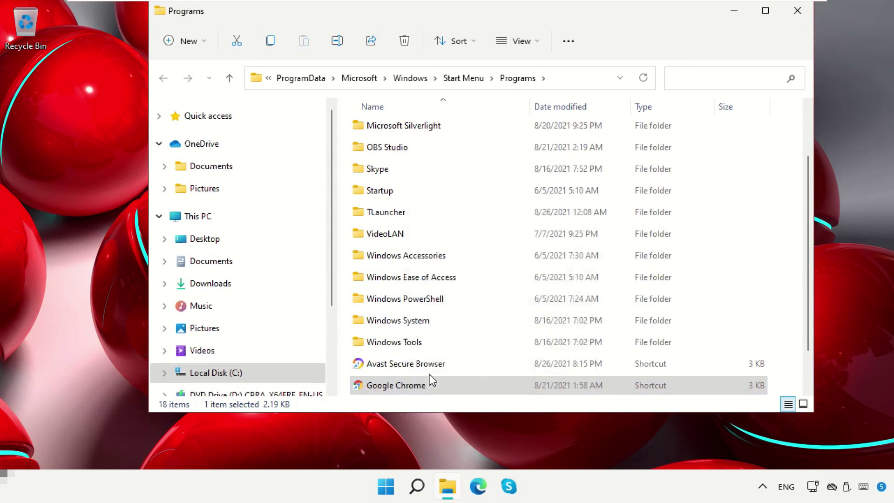
{"action": "mouse_move", "coordinate": [515, 255]}
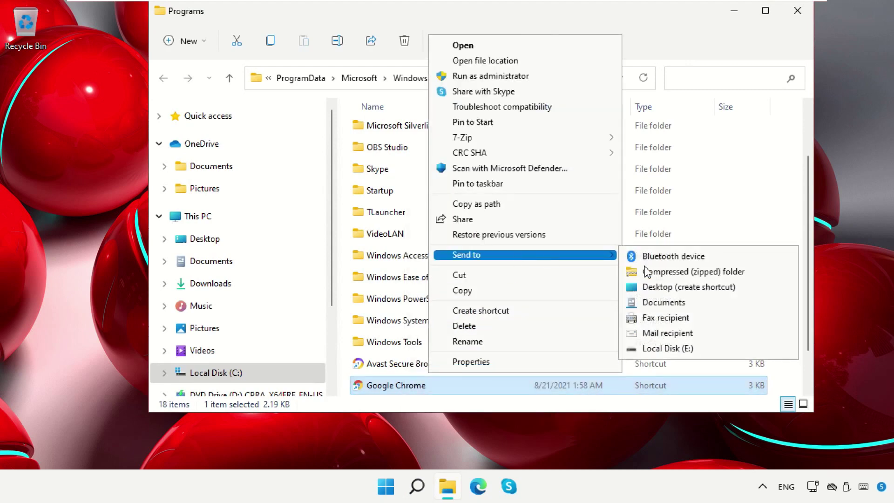
{"action": "left_click", "coordinate": [657, 284]}
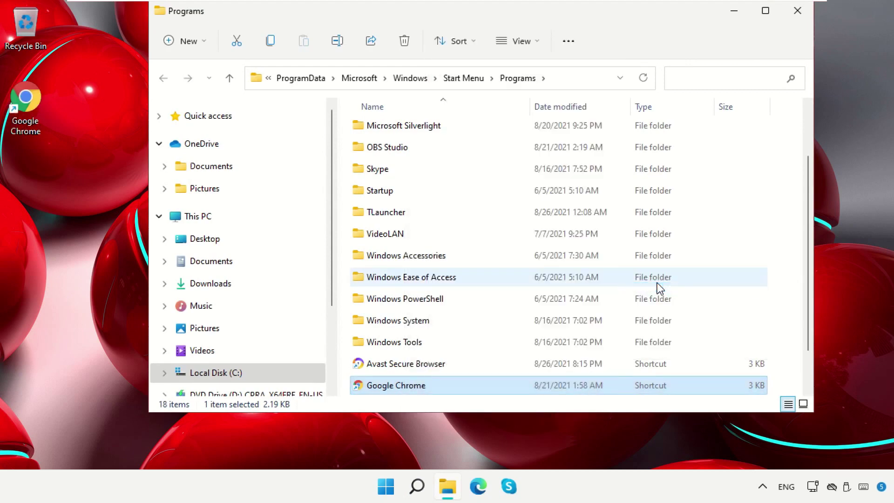
{"action": "left_click", "coordinate": [794, 10]}
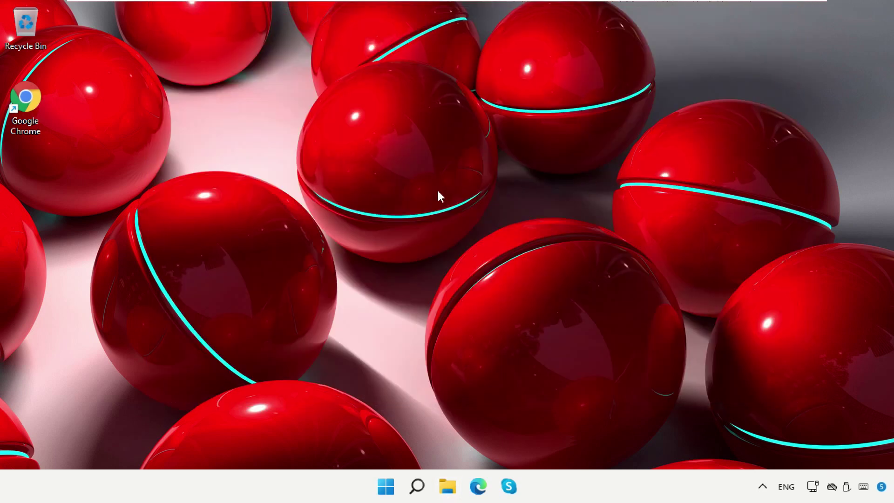
- Open Discord's file location from Windows search and copy the Discord shortcut
{"action": "left_click", "coordinate": [417, 486]}
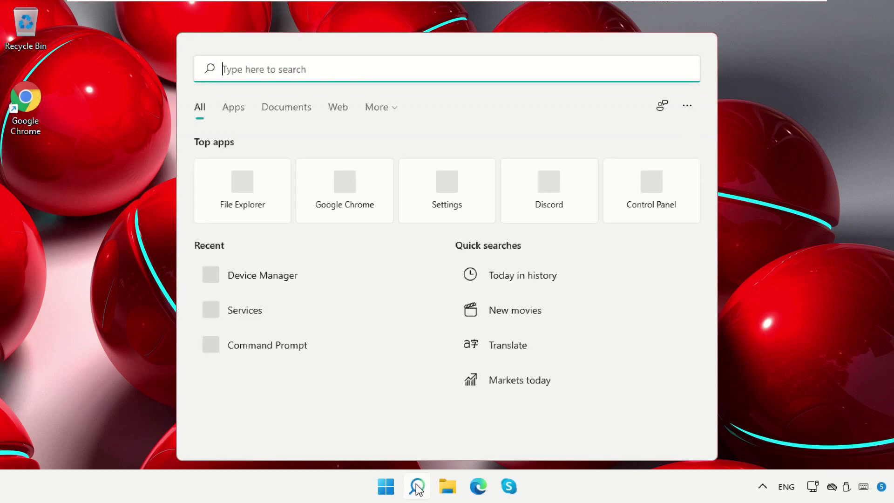
{"action": "right_click", "coordinate": [556, 198]}
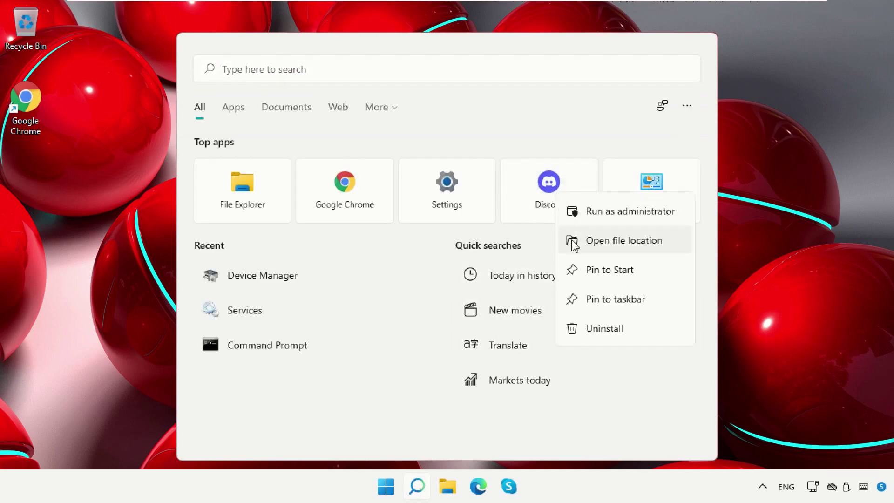
{"action": "left_click", "coordinate": [574, 243]}
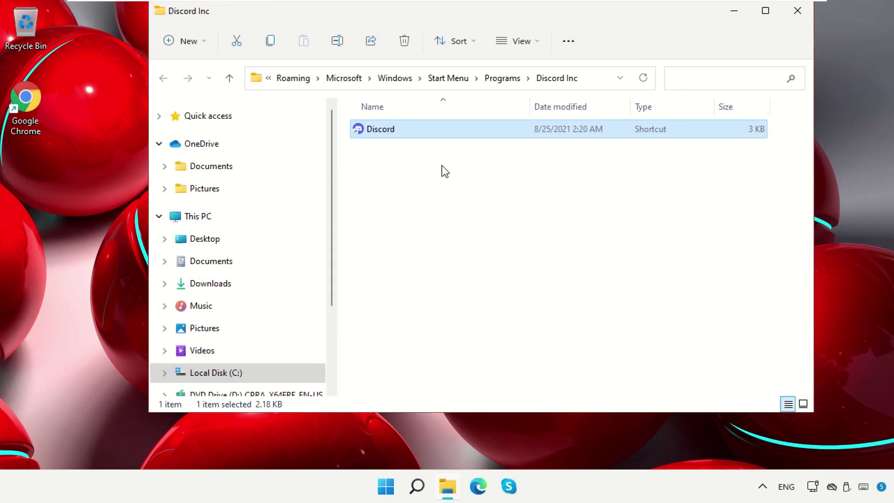
{"action": "right_click", "coordinate": [433, 135]}
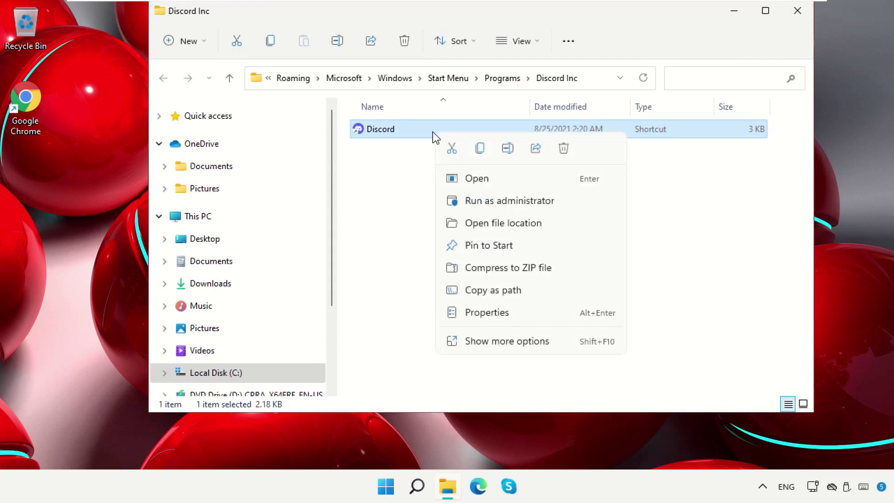
{"action": "left_click", "coordinate": [452, 341]}
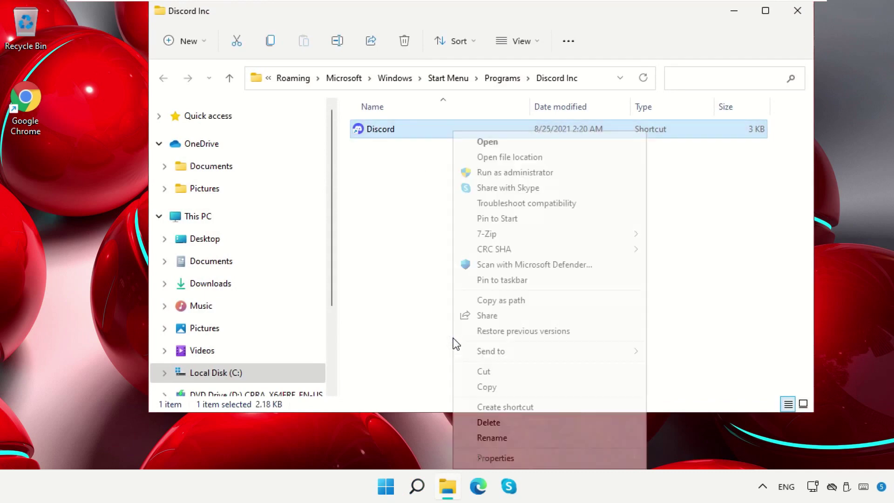
{"action": "left_click", "coordinate": [493, 389]}
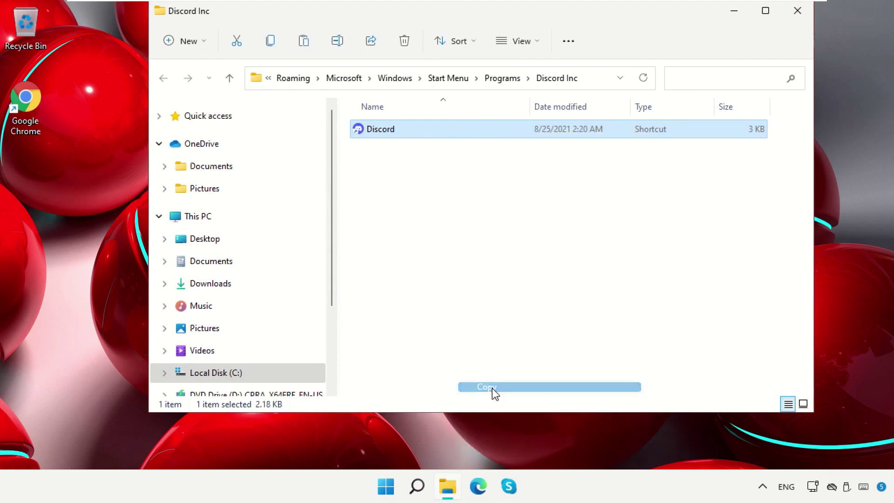
- Paste the copied Discord shortcut onto the desktop and close the Discord Inc folder window
{"action": "right_click", "coordinate": [39, 199]}
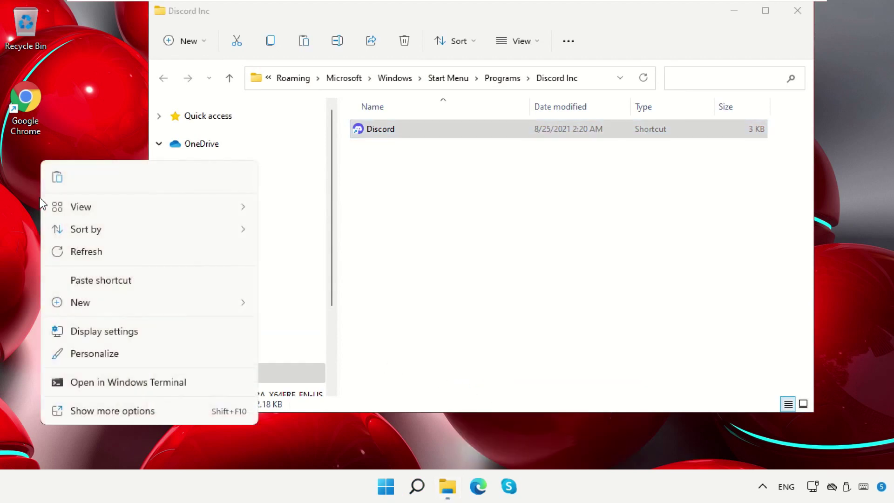
{"action": "left_click", "coordinate": [54, 177]}
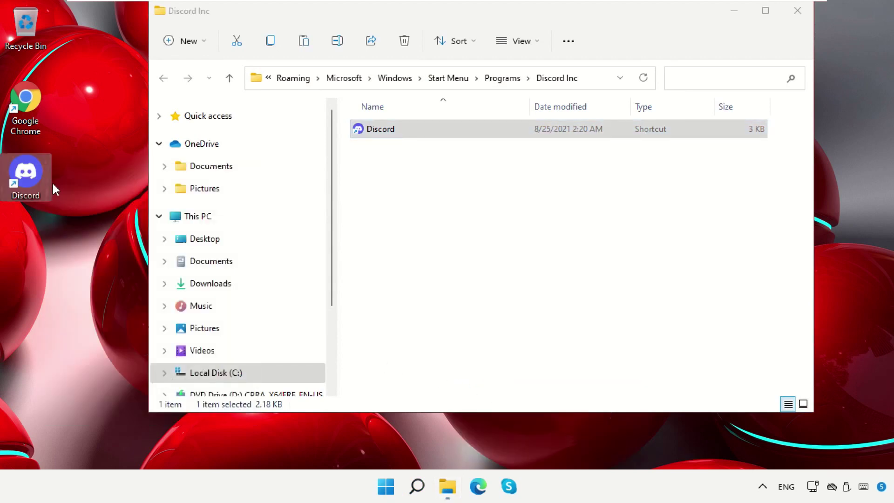
{"action": "left_click", "coordinate": [527, 232]}
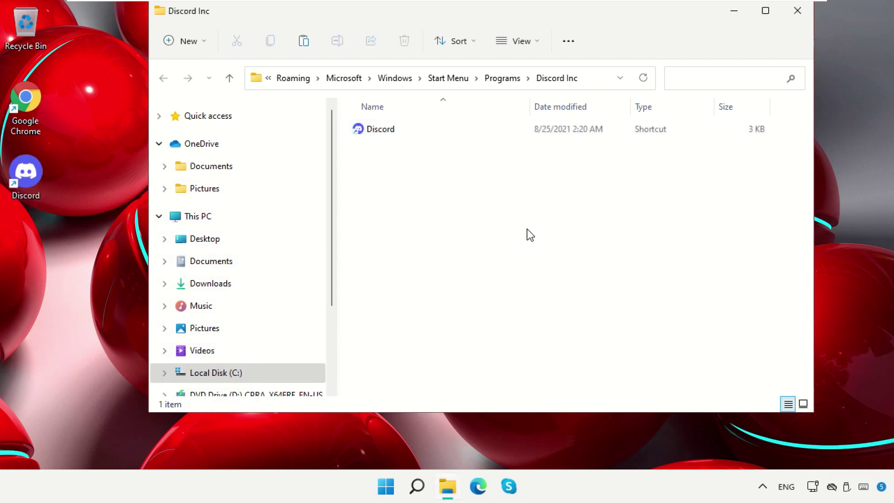
{"action": "left_click", "coordinate": [796, 18]}
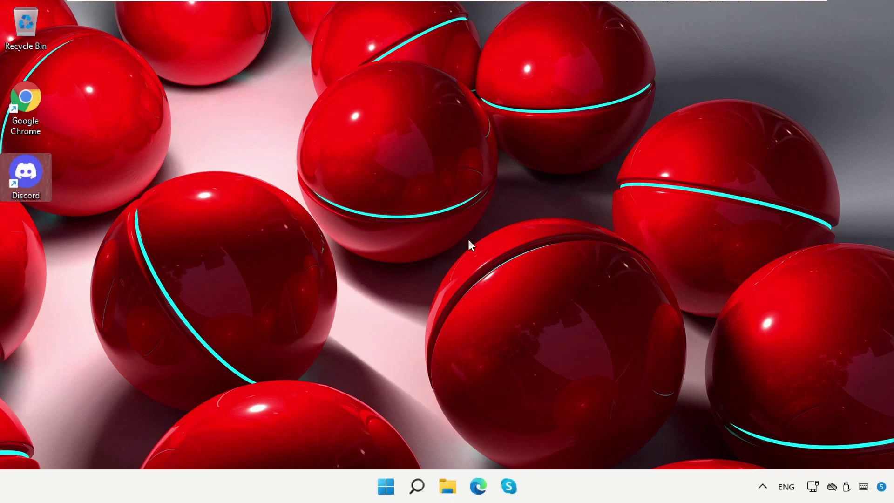